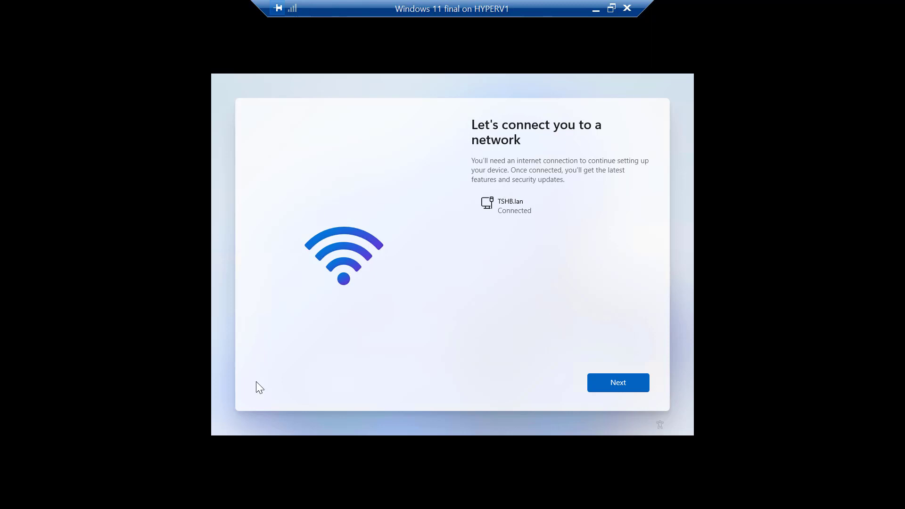
Continue past the network step and name the device 'Test'
{"action": "left_click", "coordinate": [624, 383]}
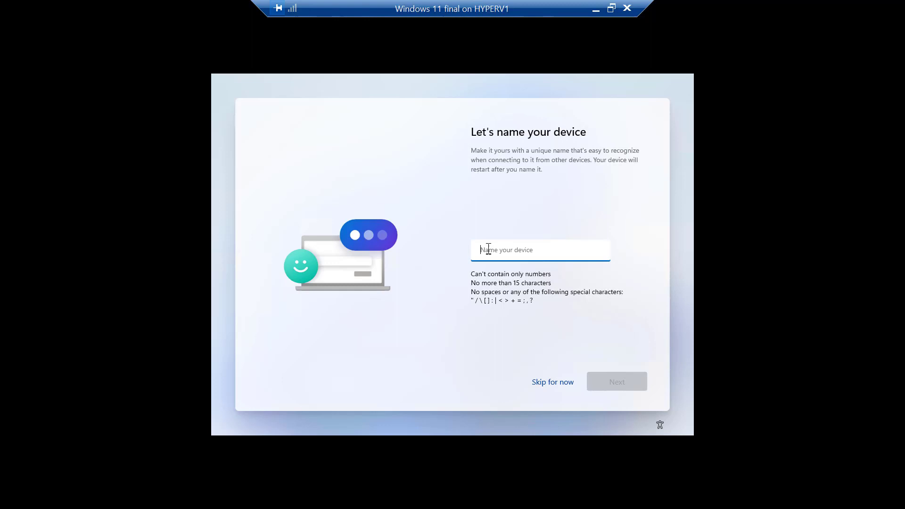
{"action": "type", "text": "Test"}
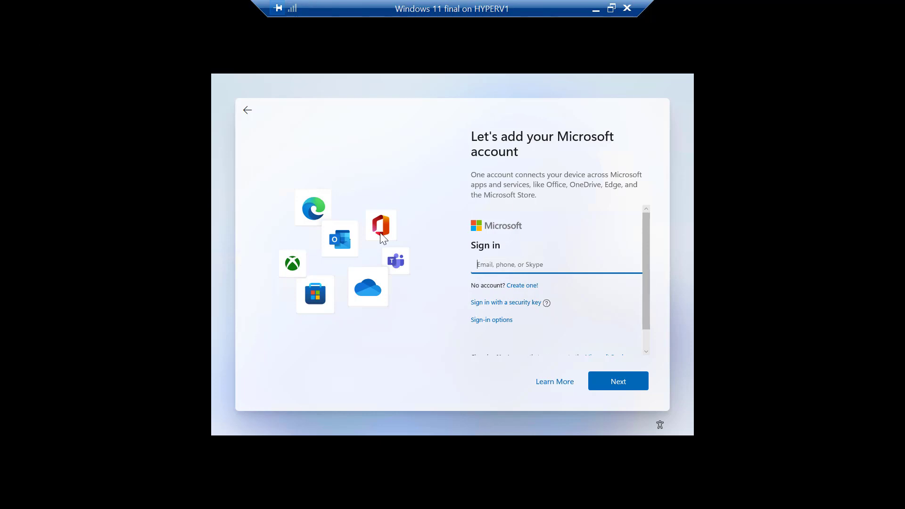
Skip Microsoft sign-in for a local account and enter the user's name
{"action": "left_click", "coordinate": [247, 110]}
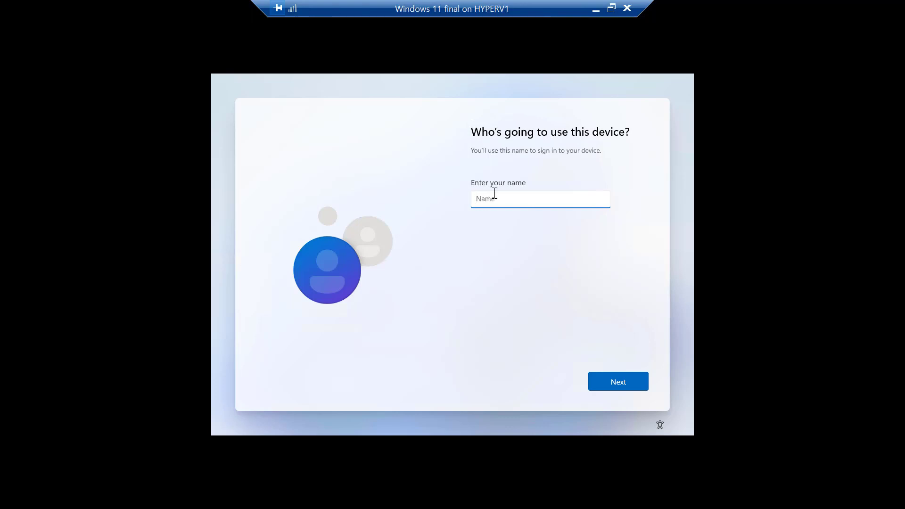
{"action": "type", "text": "Susan"}
{"action": "left_click", "coordinate": [606, 381]}
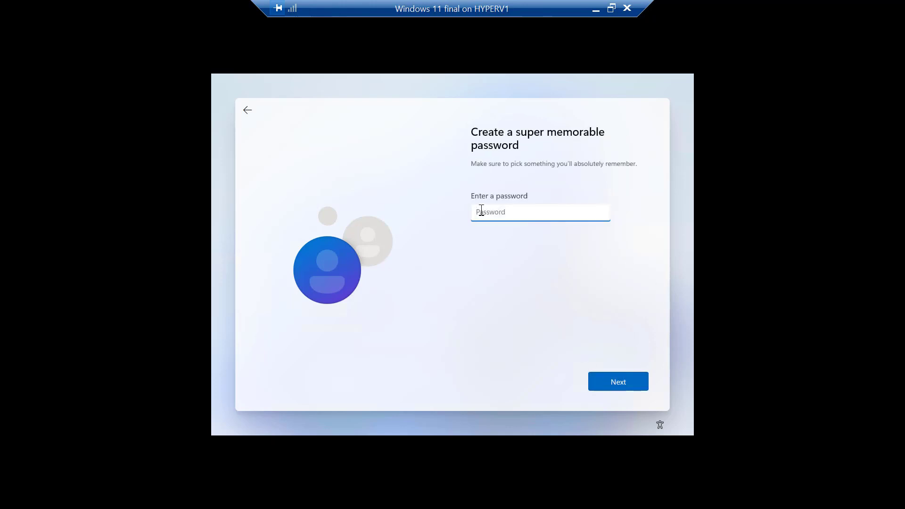
Set the four-character account password, re-entering the confirmation after a mismatch
{"action": "type", "text": "1234"}
{"action": "left_click", "coordinate": [622, 381]}
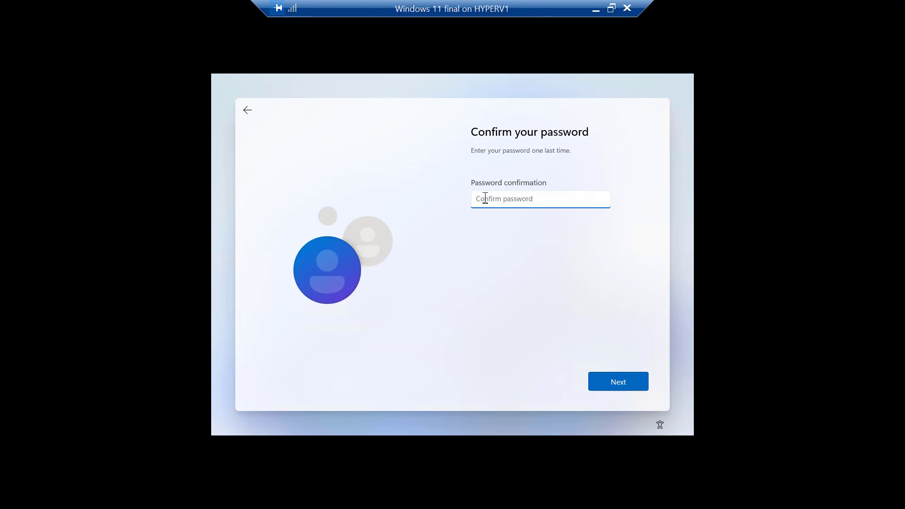
{"action": "type", "text": "1234"}
{"action": "left_click", "coordinate": [621, 380]}
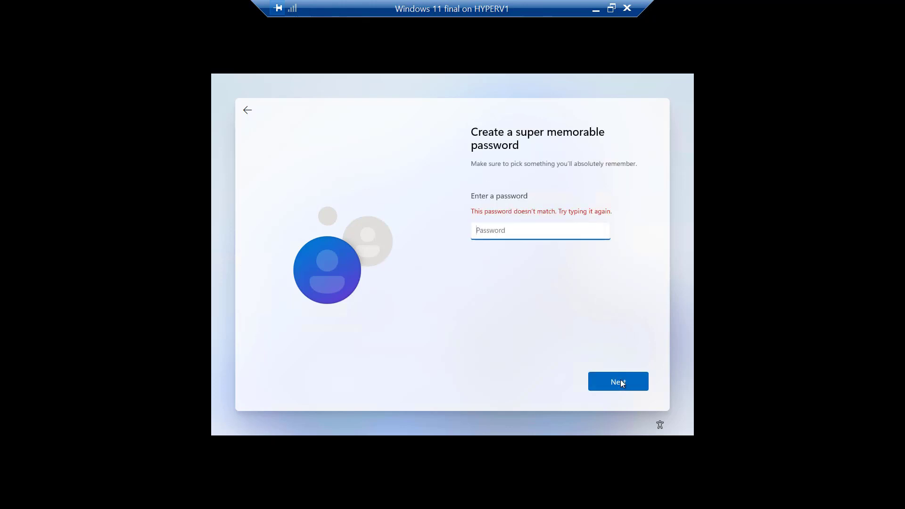
{"action": "type", "text": "1234"}
{"action": "left_click", "coordinate": [619, 383]}
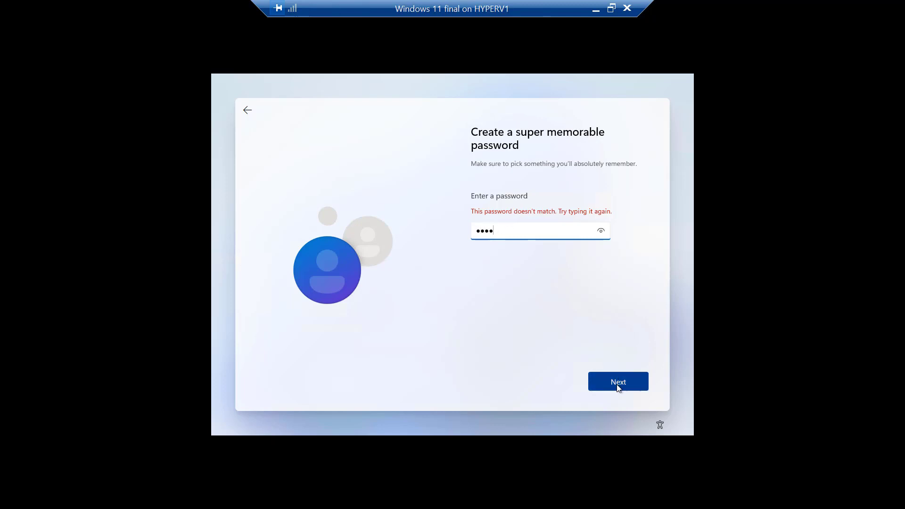
Confirm the password, then answer the first pet's name security question
{"action": "type", "text": "1234"}
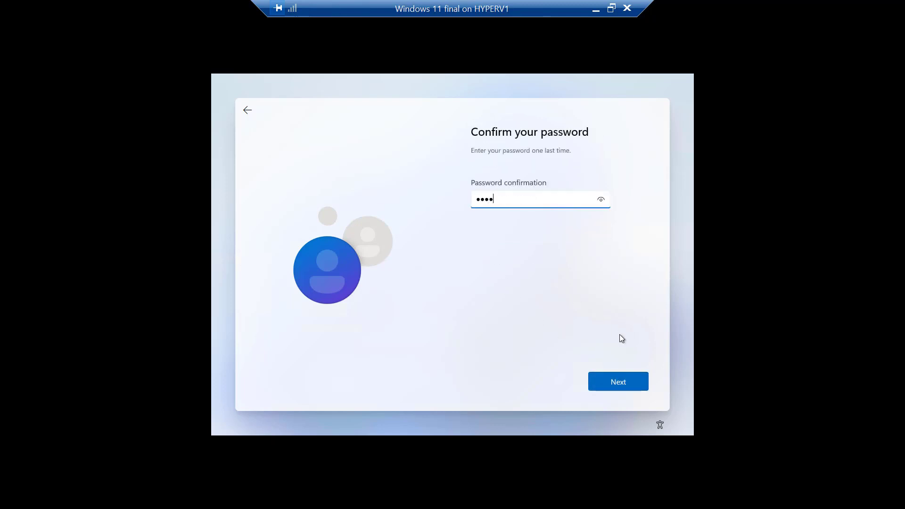
{"action": "left_click", "coordinate": [619, 382]}
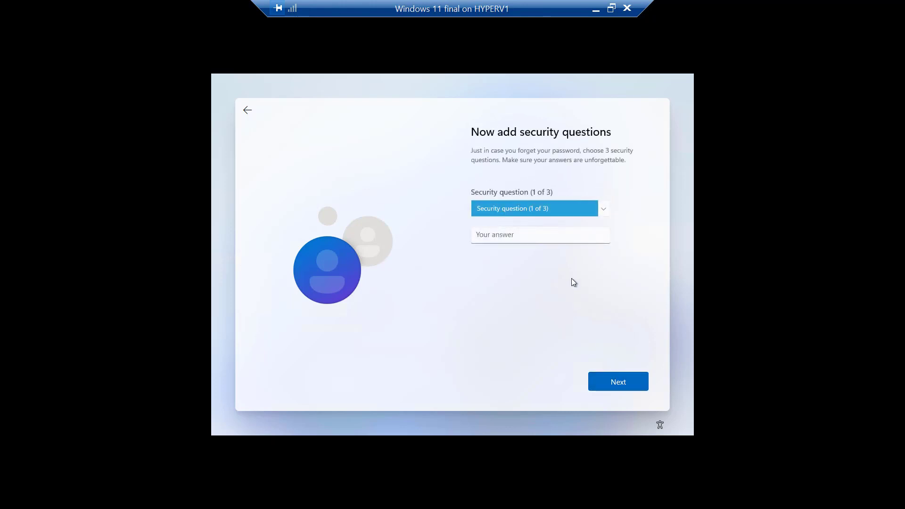
{"action": "left_click", "coordinate": [601, 209]}
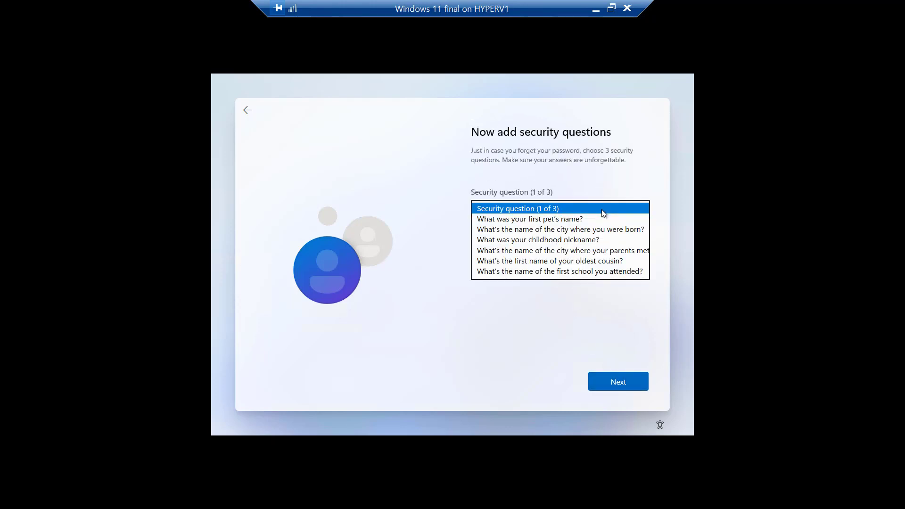
{"action": "left_click", "coordinate": [543, 220]}
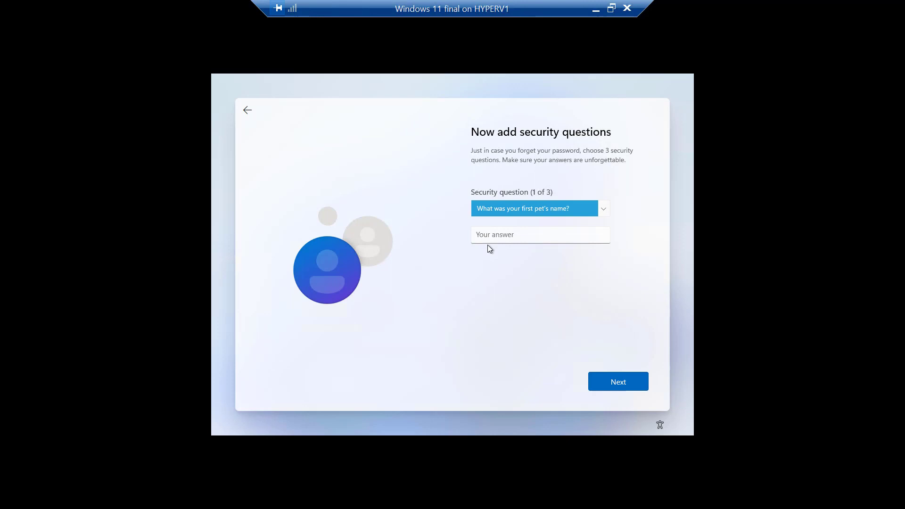
{"action": "left_click", "coordinate": [493, 238]}
{"action": "type", "text": "A"}
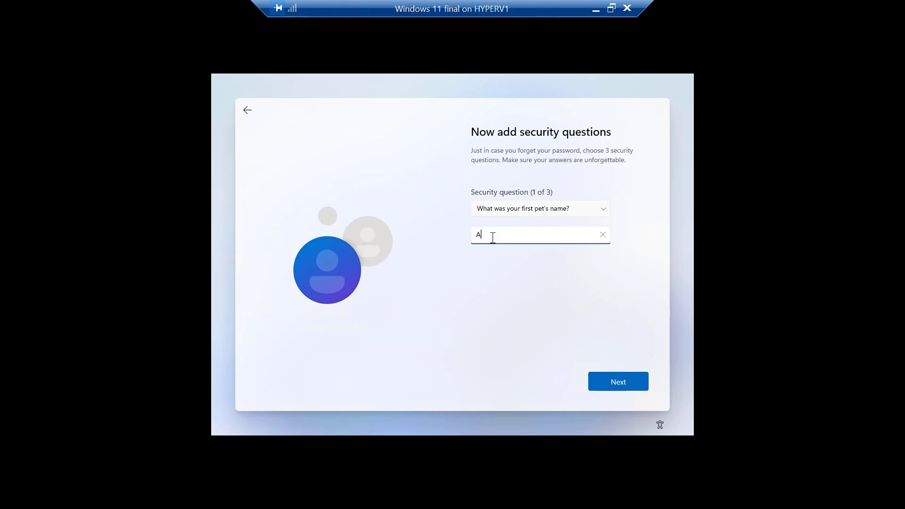
{"action": "type", "text": "skwoody"}
{"action": "left_click", "coordinate": [625, 382]}
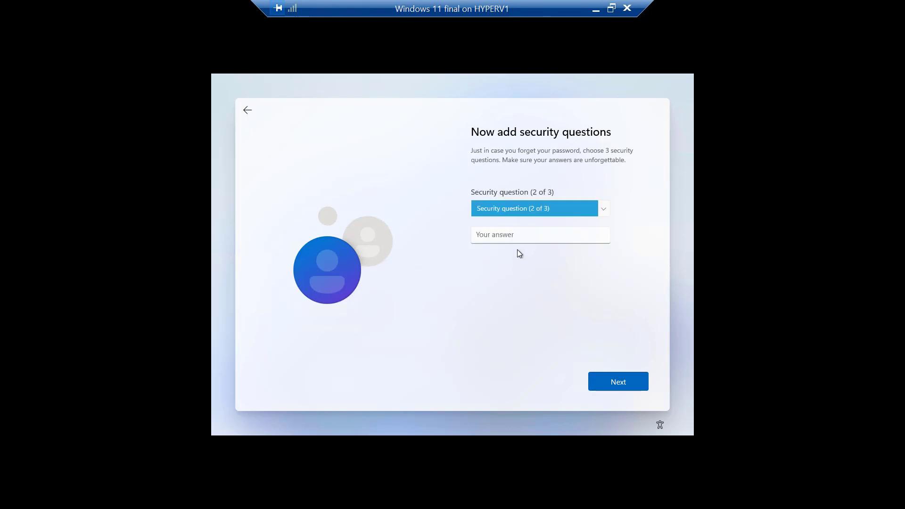
Answer the birth-city and childhood nickname security questions
{"action": "left_click", "coordinate": [517, 210]}
{"action": "left_click", "coordinate": [498, 234]}
{"action": "type", "text": "As"}
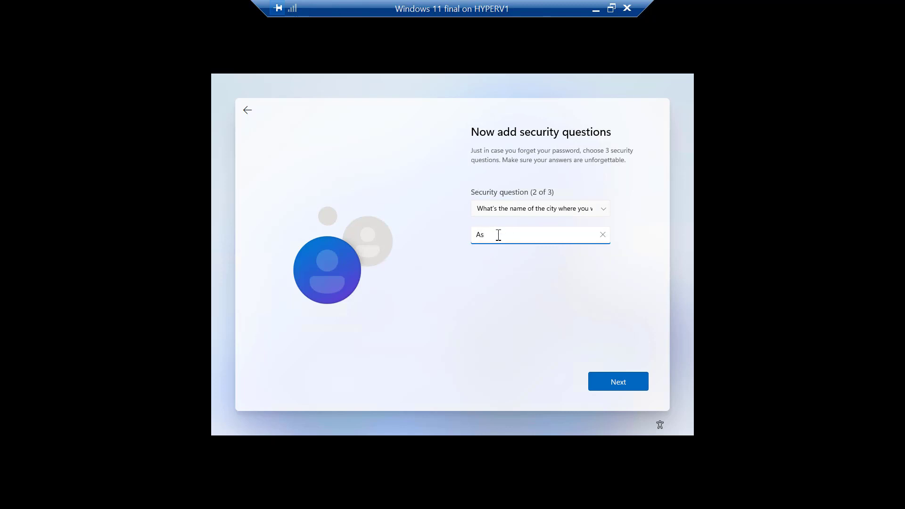
{"action": "type", "text": "kwoody"}
{"action": "left_click", "coordinate": [639, 385]}
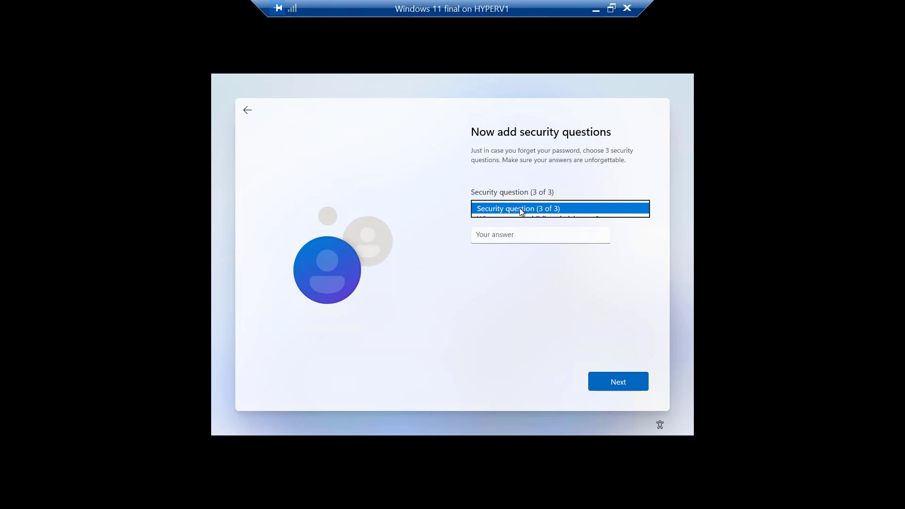
{"action": "left_click", "coordinate": [520, 208]}
{"action": "left_click", "coordinate": [510, 220]}
{"action": "left_click", "coordinate": [500, 235]}
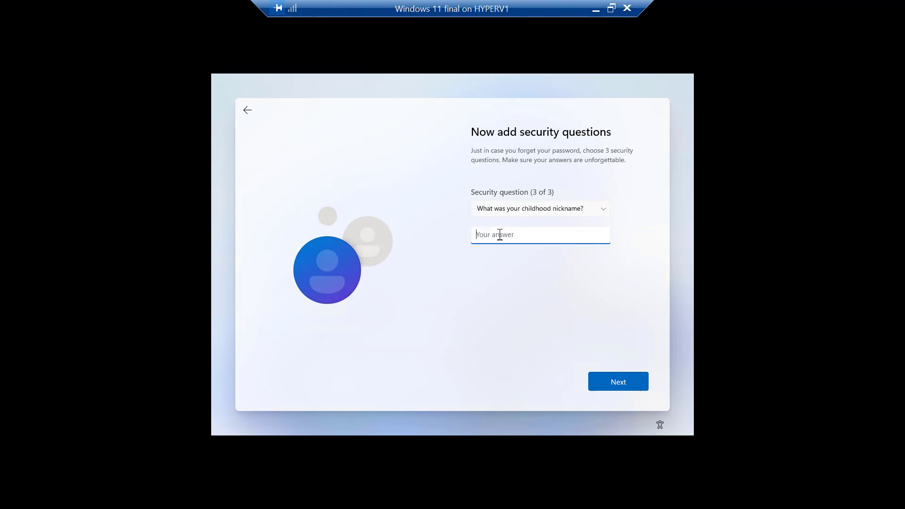
{"action": "type", "text": "Askwoody"}
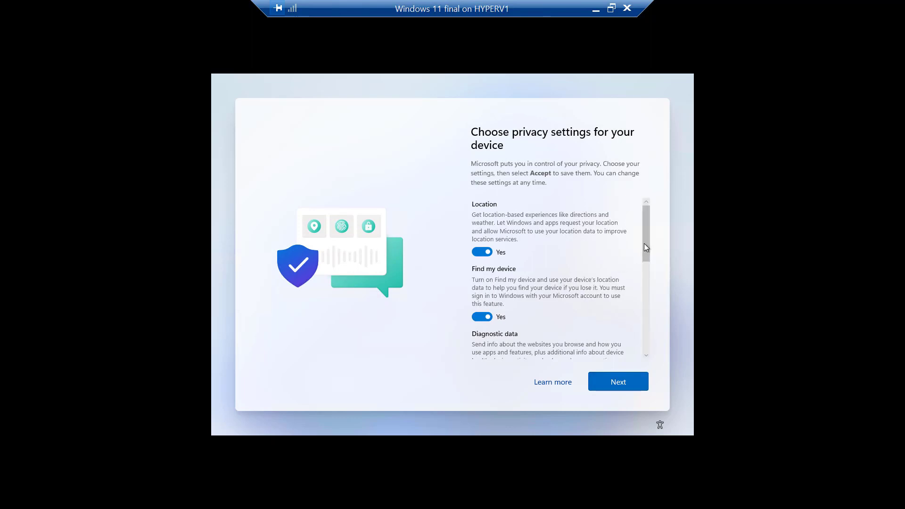
Accept the privacy settings with every option left on Yes
{"action": "left_click_drag", "start_coordinate": [644, 243], "coordinate": [651, 345]}
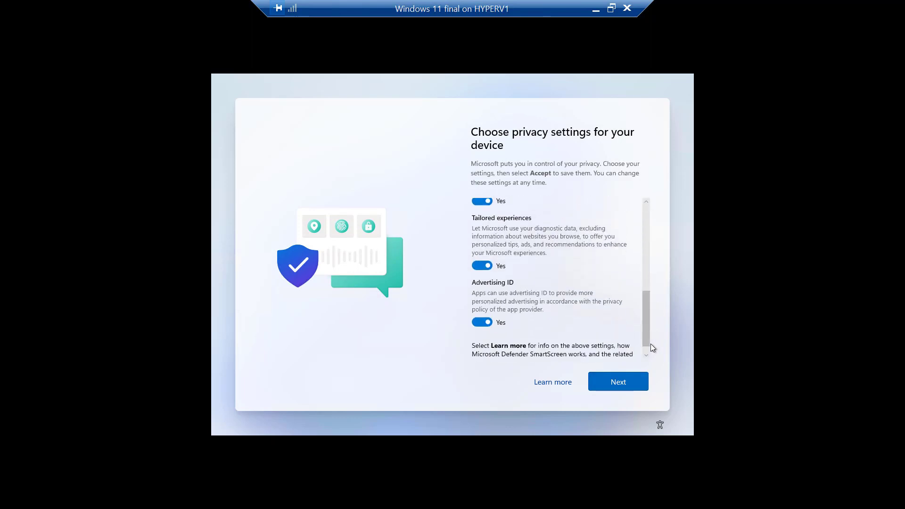
{"action": "left_click", "coordinate": [621, 381]}
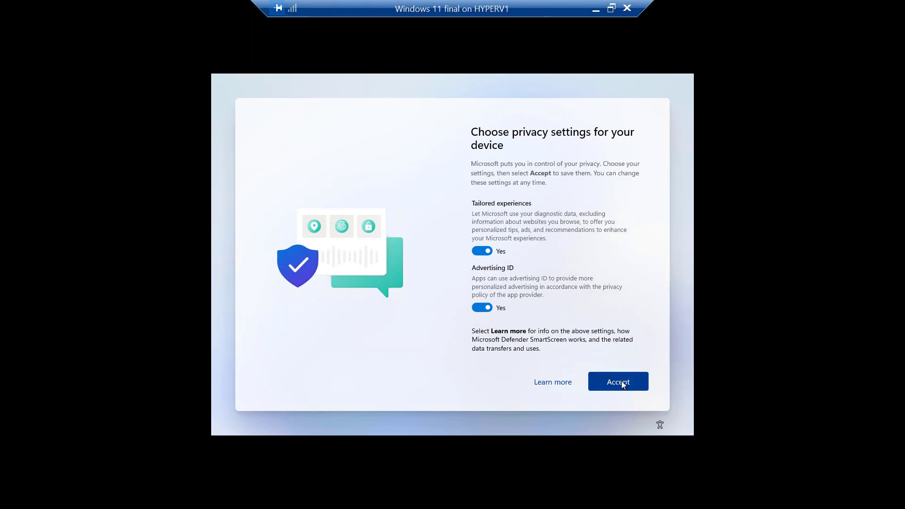
{"action": "left_click", "coordinate": [621, 381]}
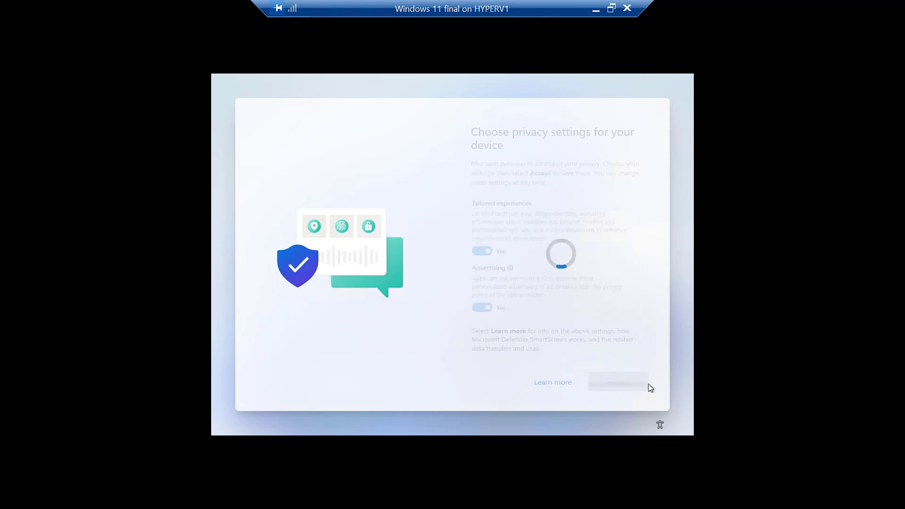